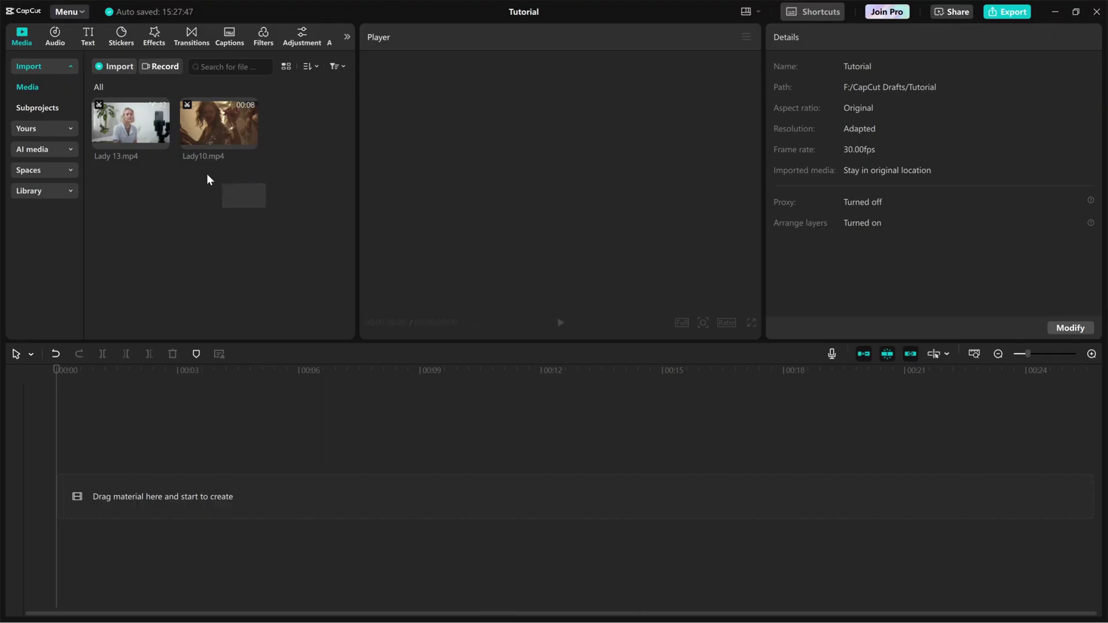
Place the Lady 13 and Lady10 clips back to back on the timeline and play from the first clip's end
mouse_move(207, 179)
mouse_down()
mouse_move(127, 128)
mouse_move(101, 447)
mouse_move(112, 483)
mouse_up()
click(361, 389)
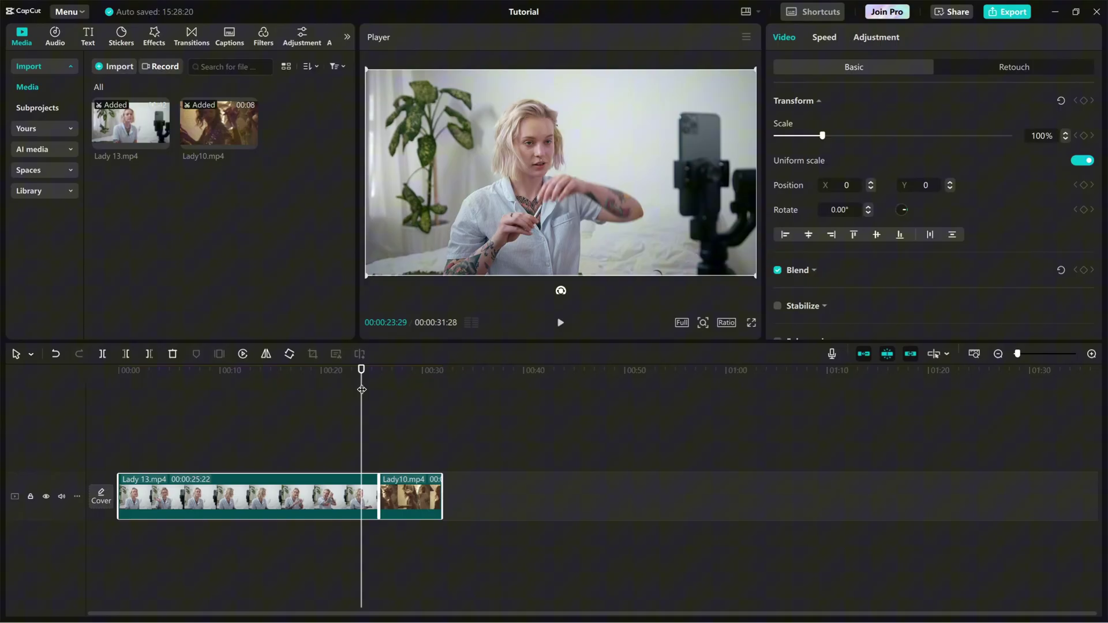
key(space)
Search the transitions library for "glass shatter" and preview Glass Break II
click(184, 37)
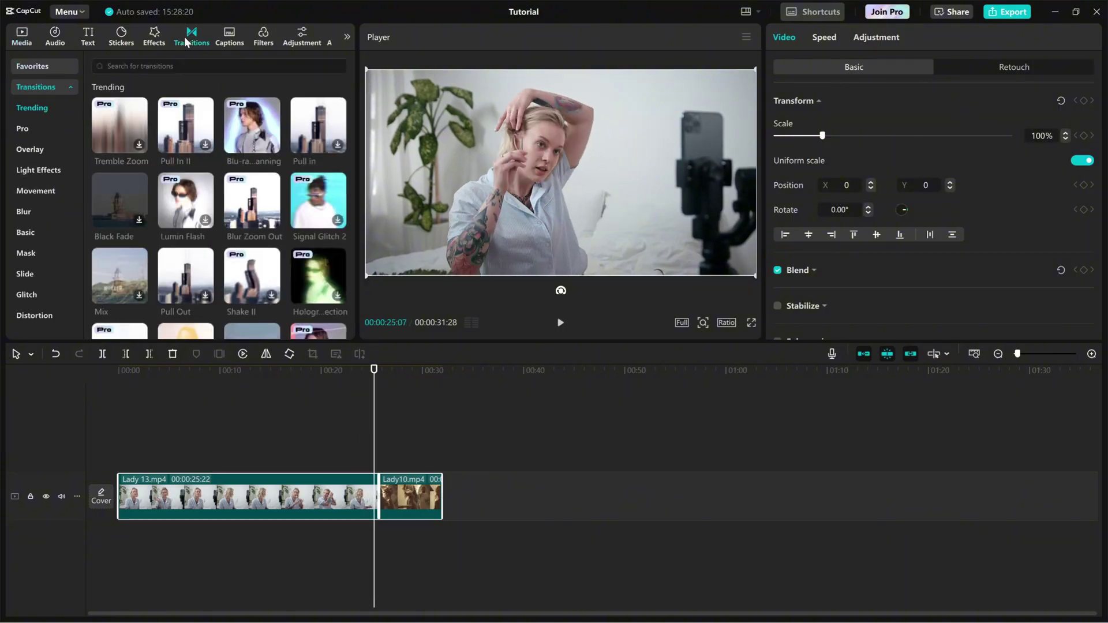
click(159, 65)
text(glass)
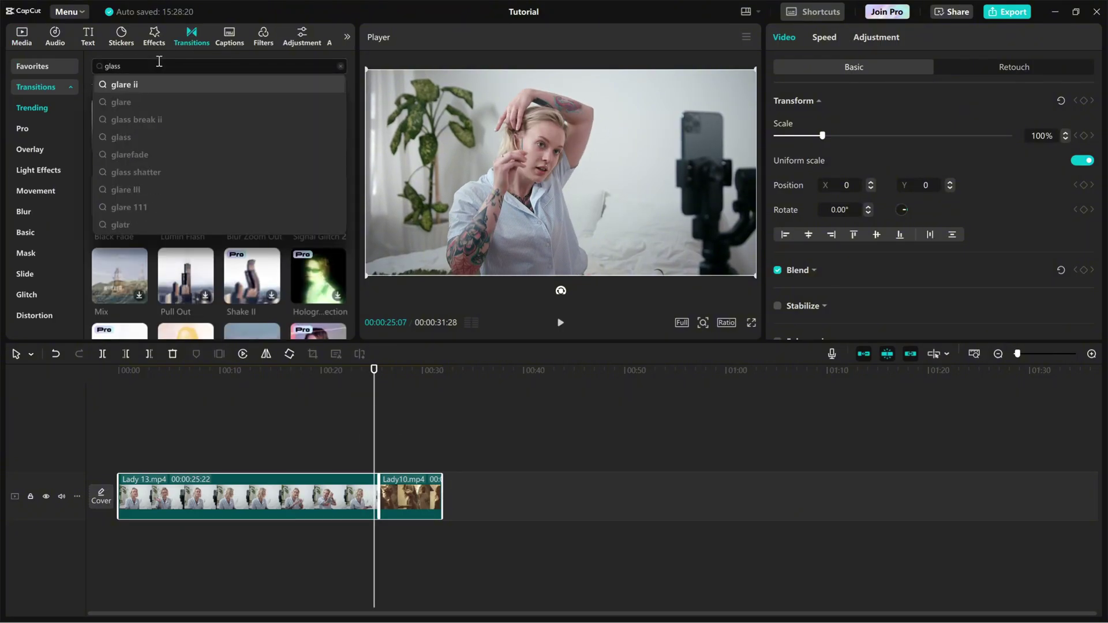
text(atter)
key(Return)
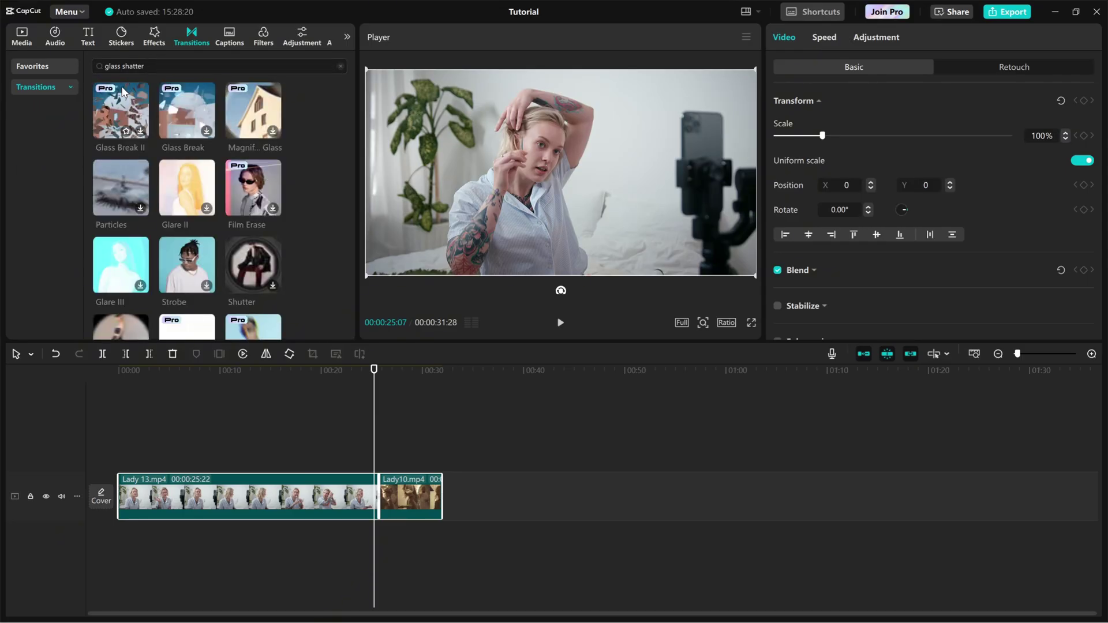
click(117, 115)
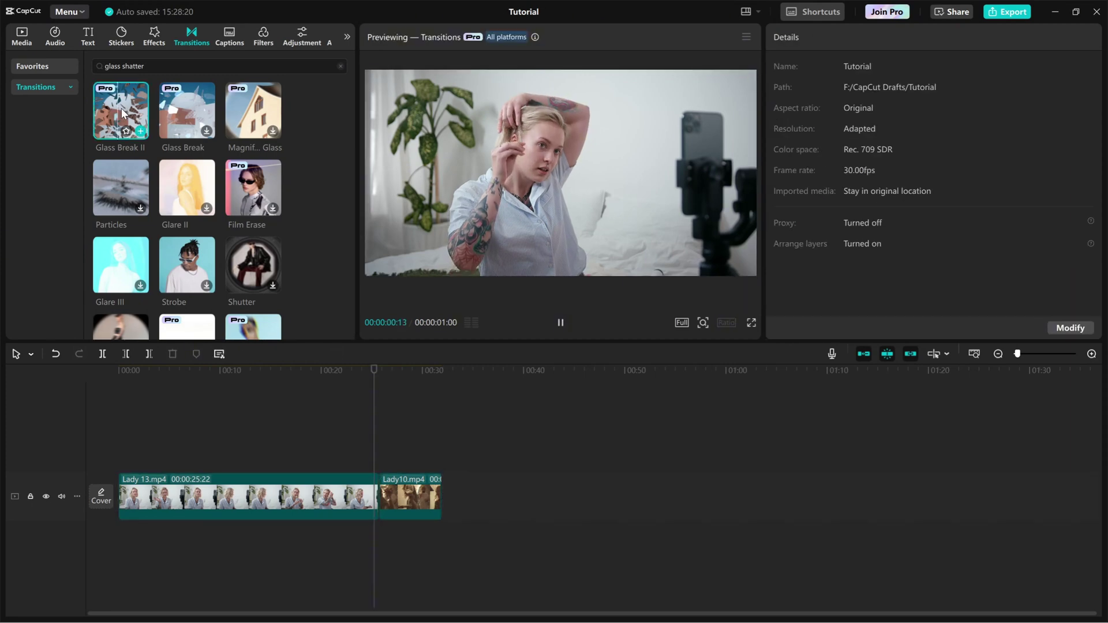
Join the clips with Glass Break II, lengthen it to 1.5s, and play it back
mouse_move(121, 109)
mouse_down()
mouse_move(373, 496)
mouse_move(375, 485)
mouse_up()
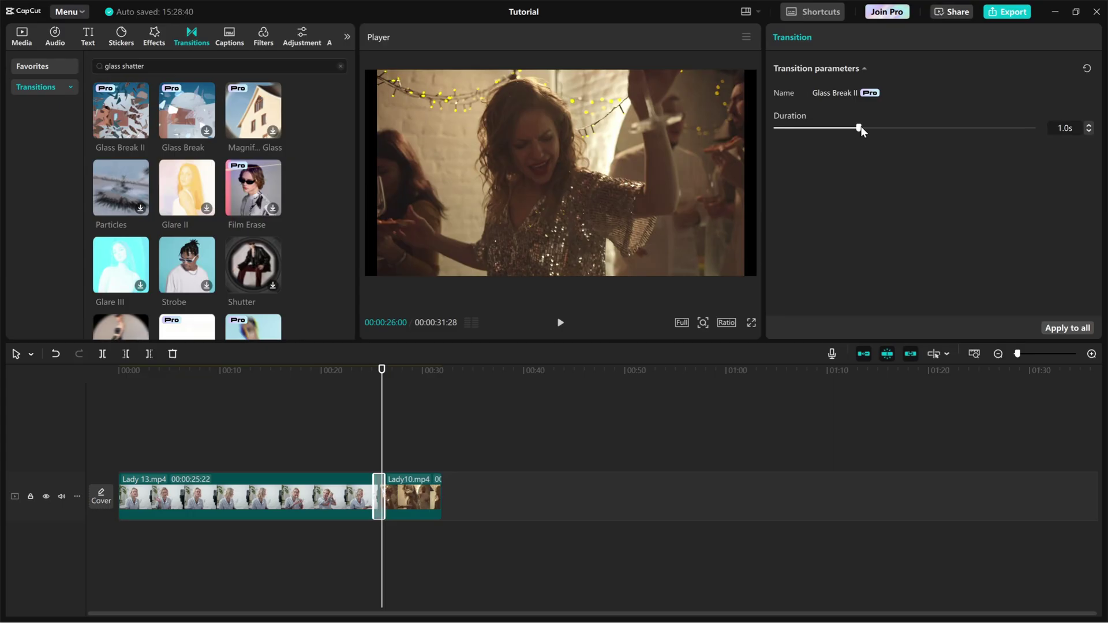
click(367, 378)
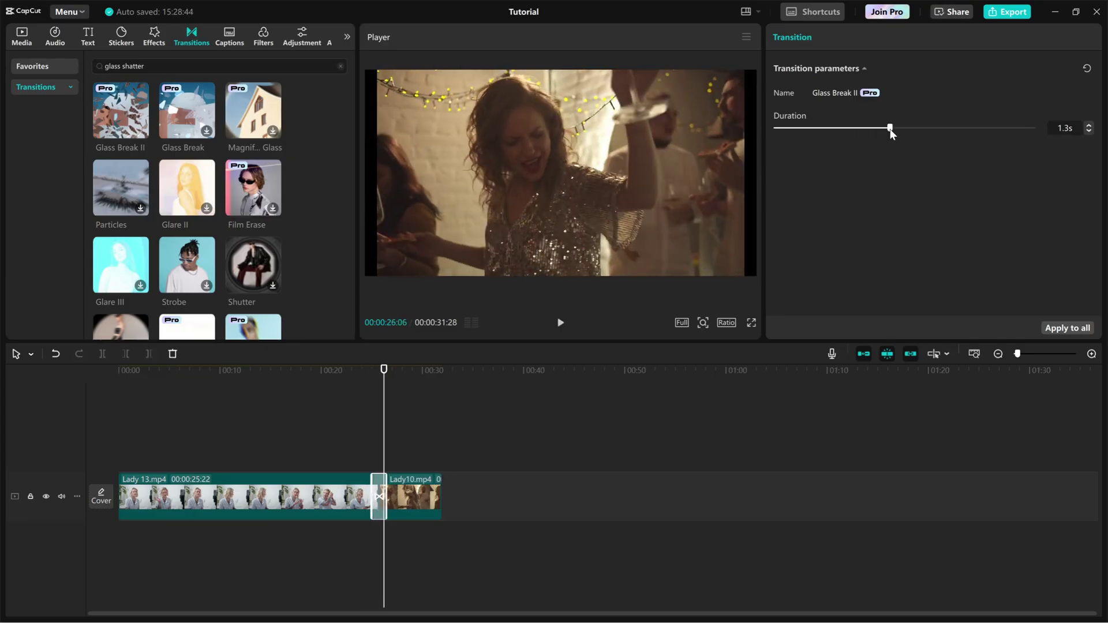
key(space)
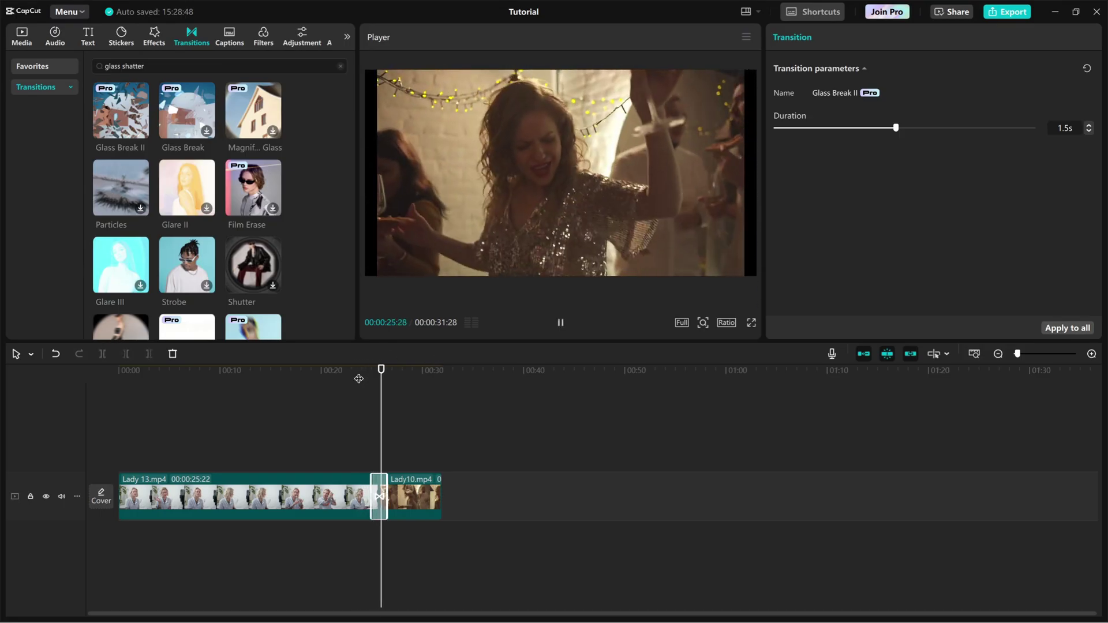
click(358, 378)
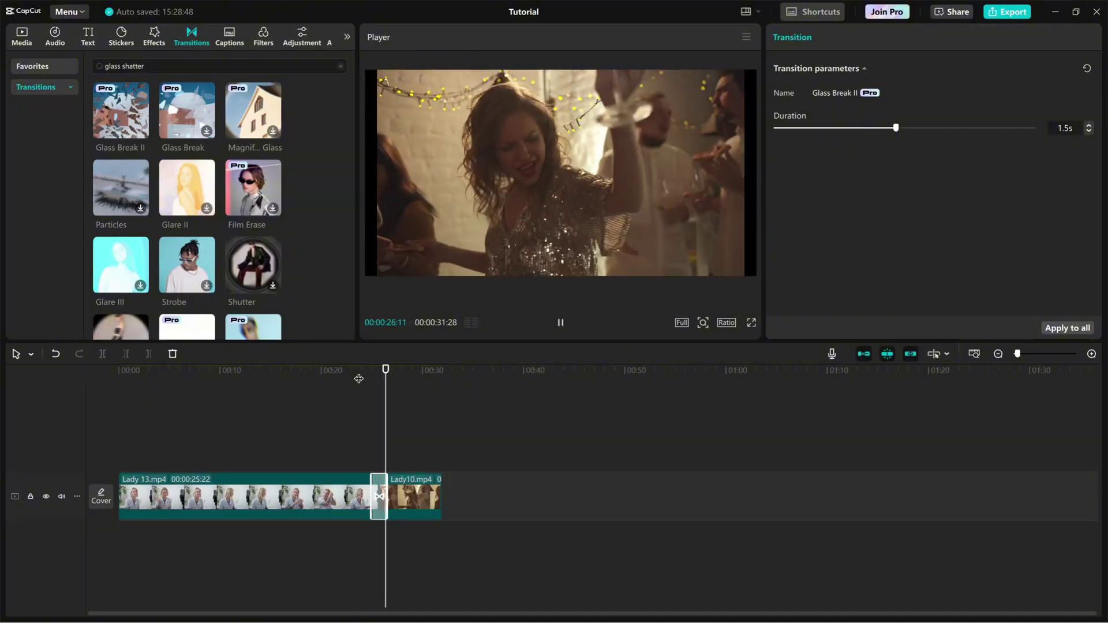
click(358, 378)
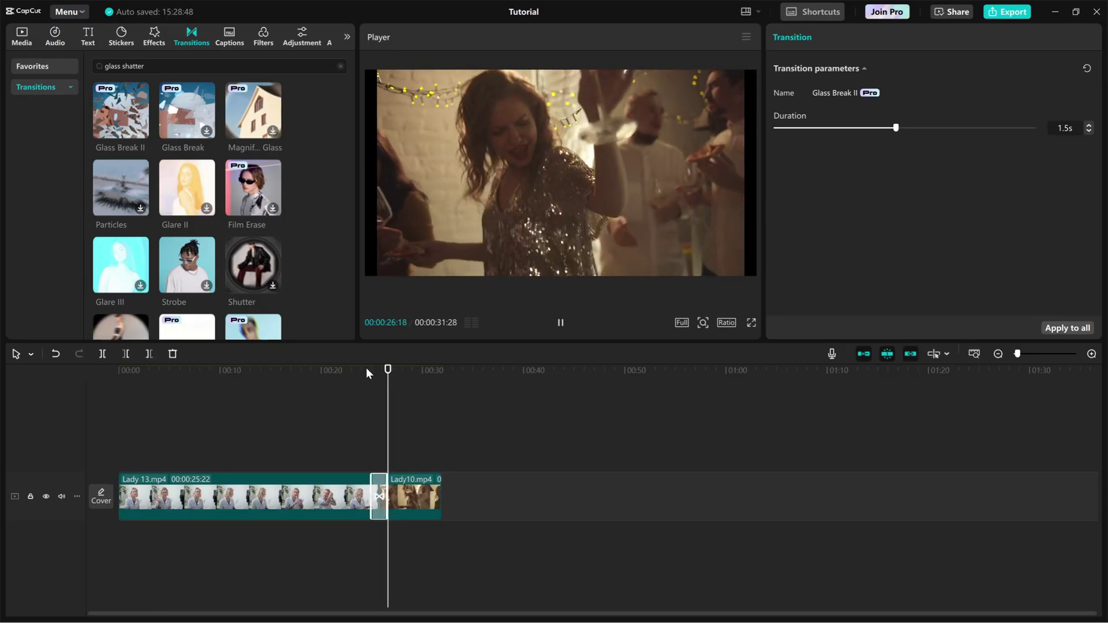
click(367, 373)
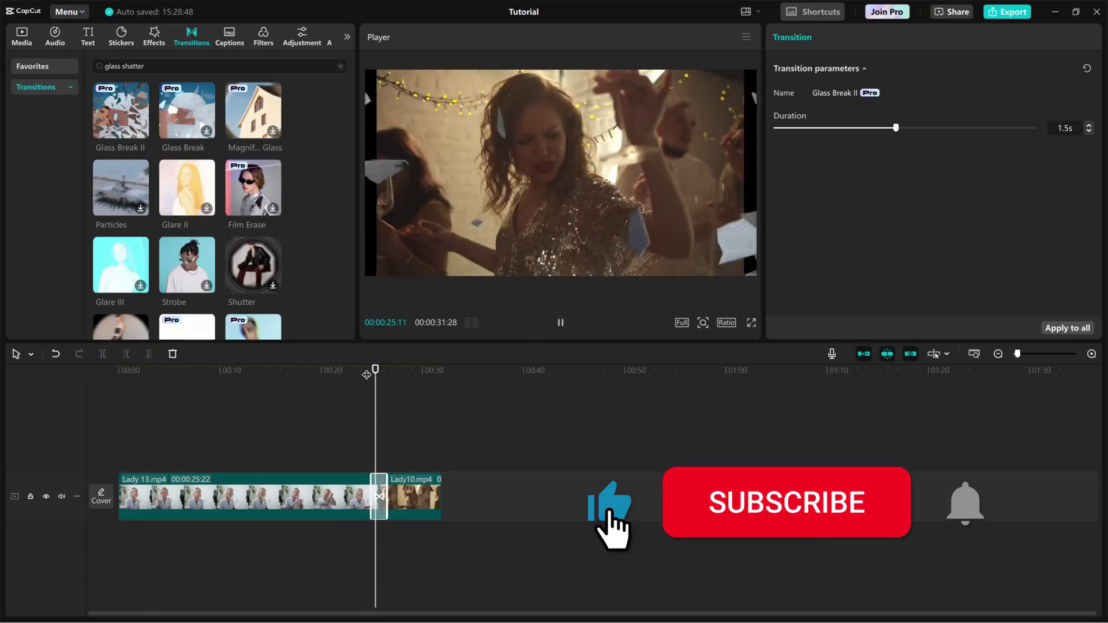